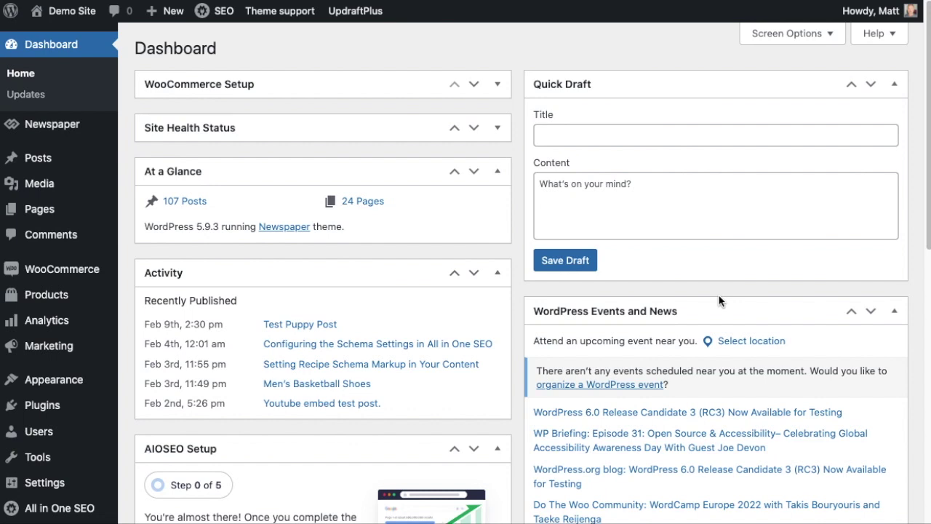
# Step: Go to All Posts through the Posts menu in the admin sidebar
pyautogui.moveTo(38, 161)
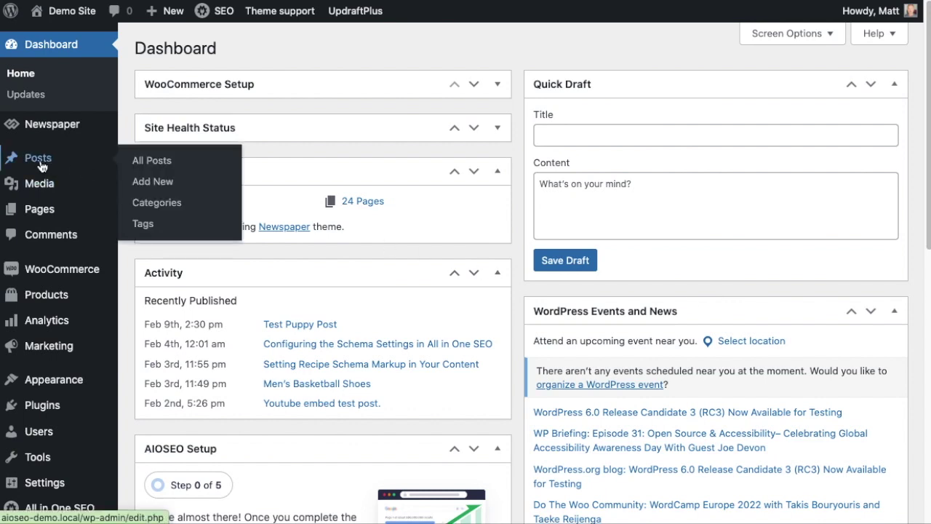
# Step: Open Test Puppy Post from the Posts list in the block editor
pyautogui.click(39, 163)
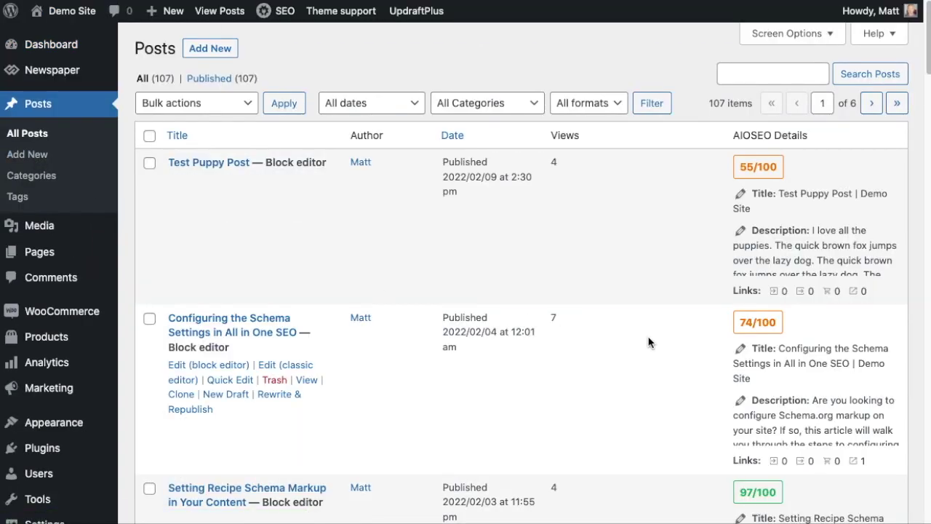
pyautogui.click(206, 167)
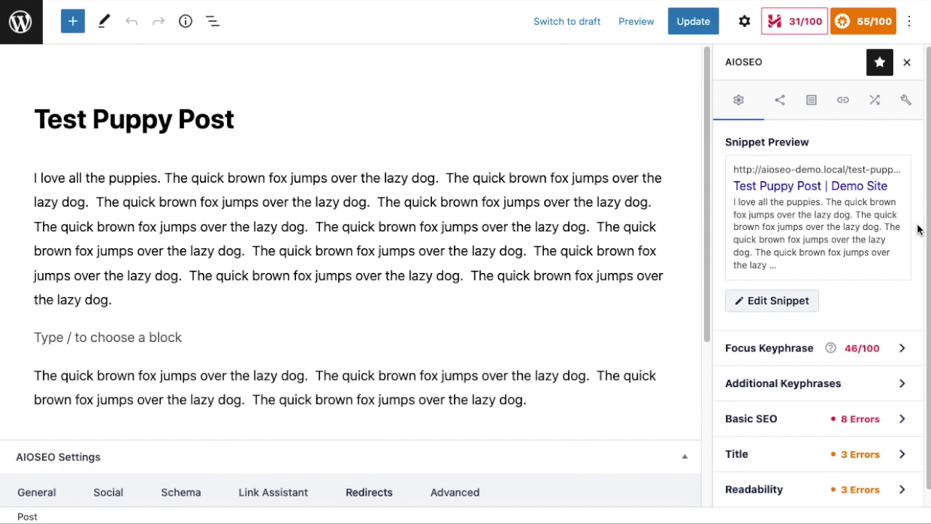
pyautogui.click(910, 22)
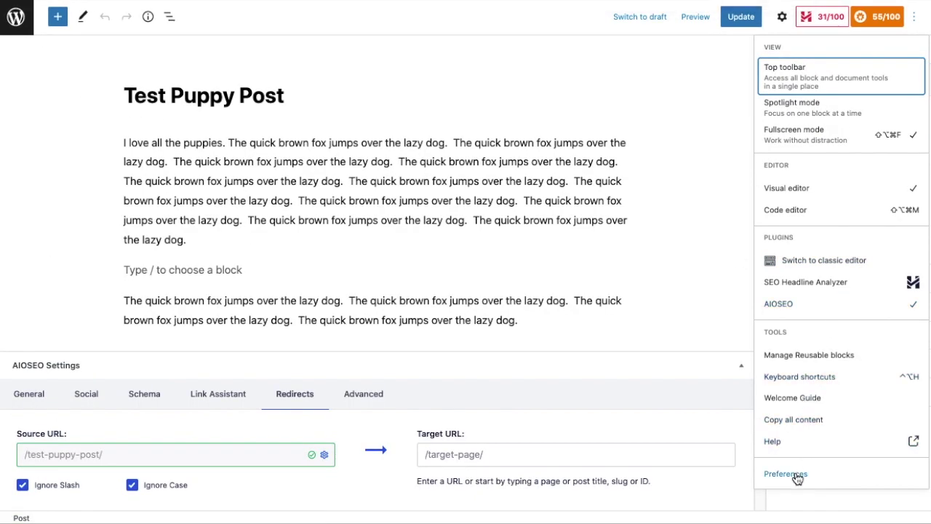
# Step: Turn on Custom fields under Preferences > Panels and reload the editor
pyautogui.click(797, 475)
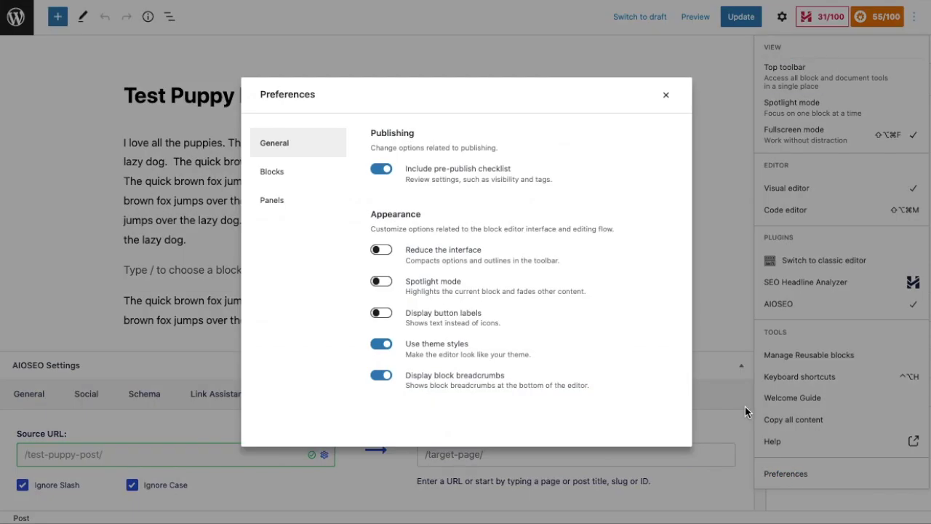
pyautogui.click(272, 202)
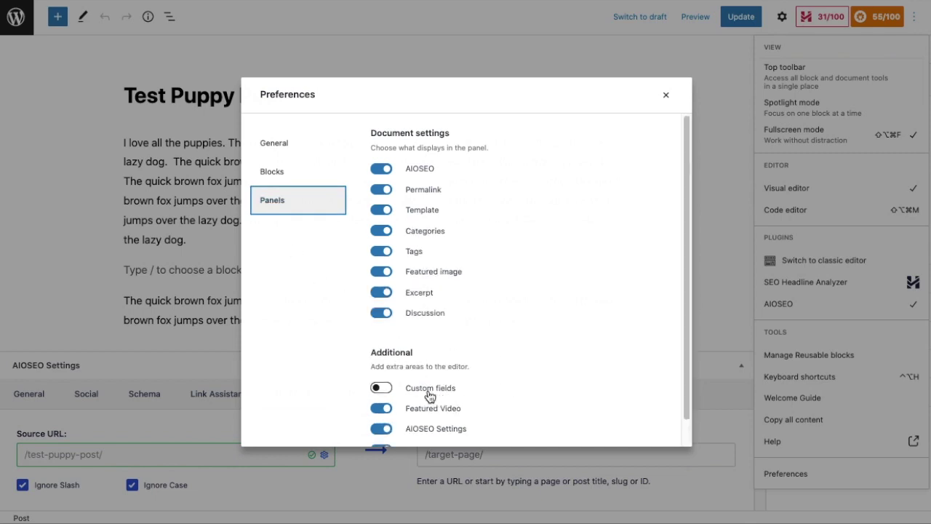
pyautogui.click(381, 388)
pyautogui.scroll(-2, 437, 363)
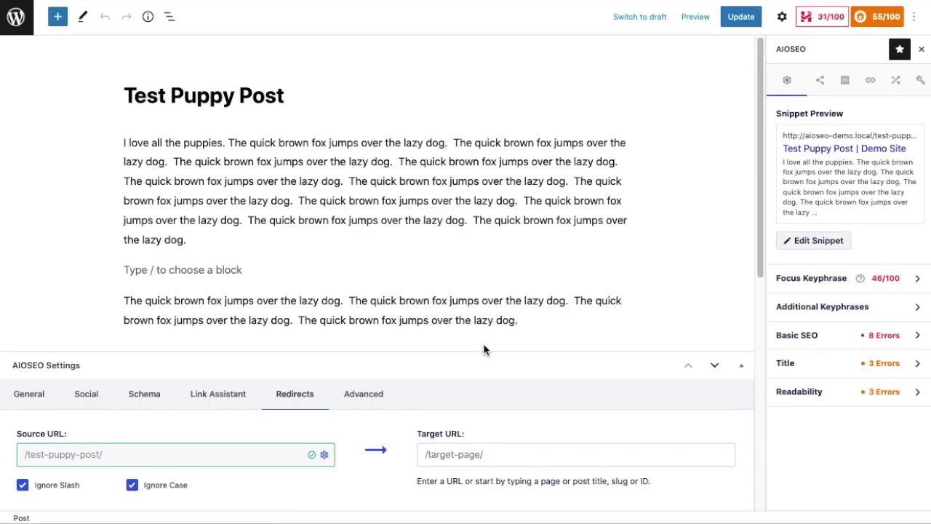
pyautogui.press('super+plus')
pyautogui.press('super+plus')
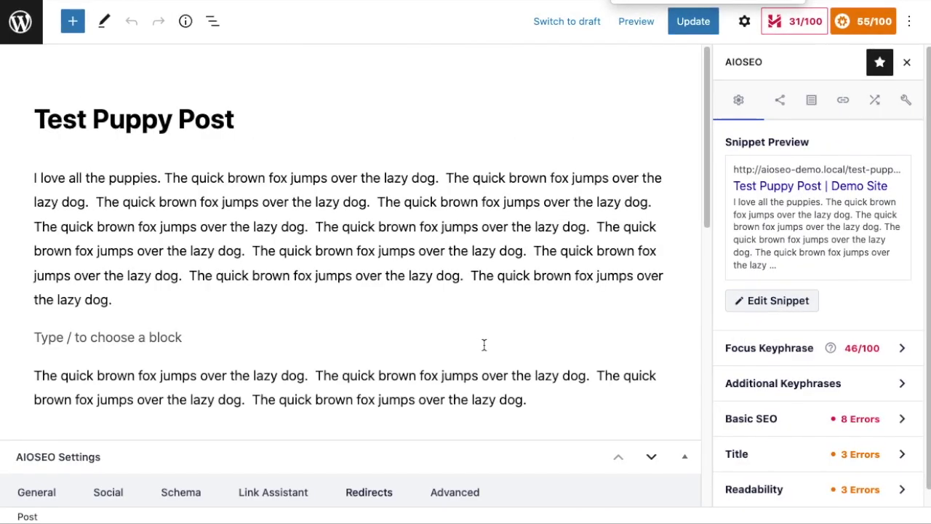
# Step: Look through the existing custom field names, then switch to entering a new one
pyautogui.scroll(-10, 452, 282)
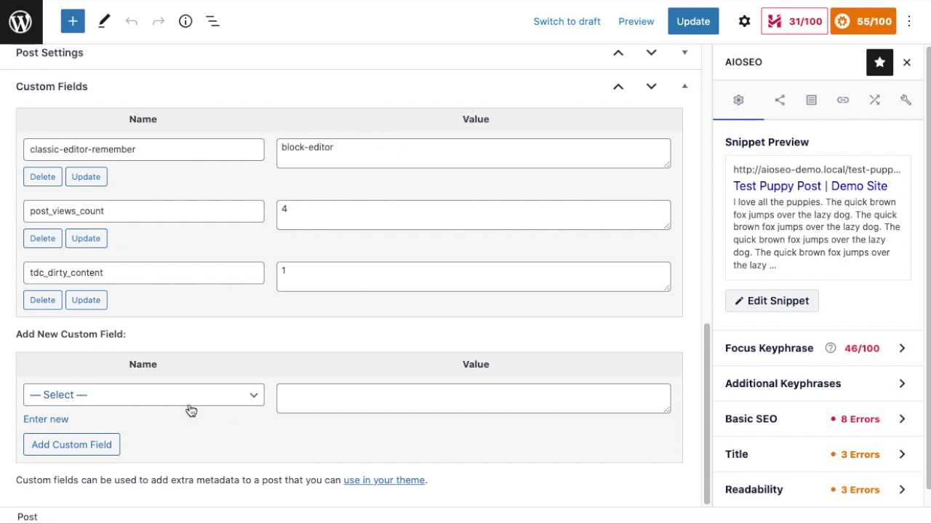
pyautogui.click(154, 398)
pyautogui.scroll(-5, 154, 481)
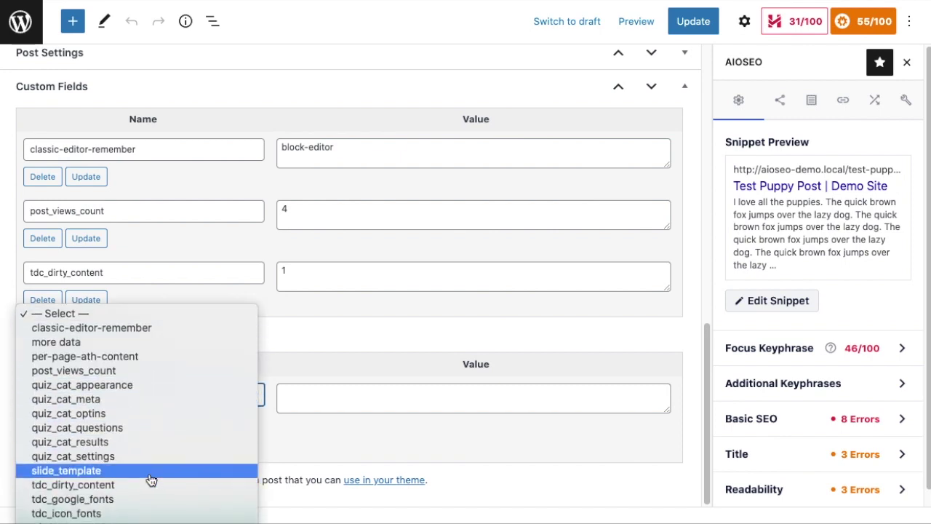
pyautogui.click(275, 432)
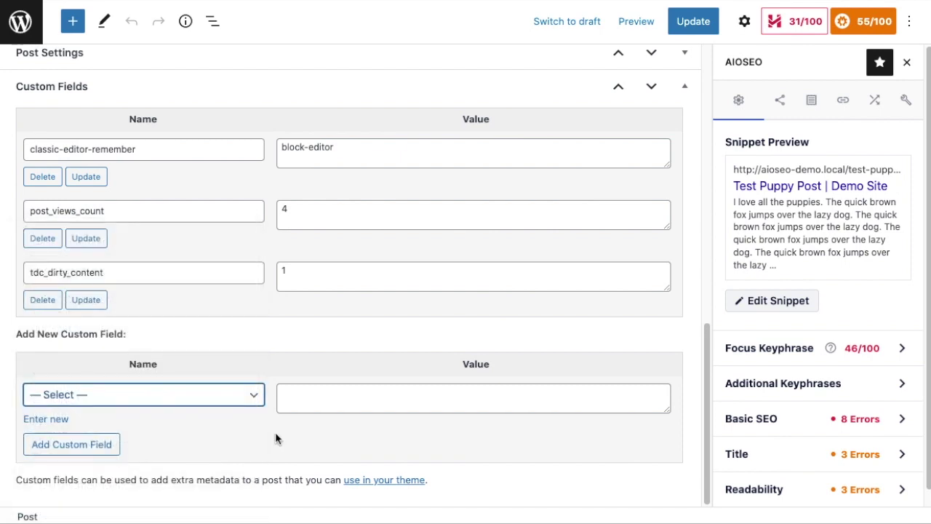
pyautogui.click(61, 424)
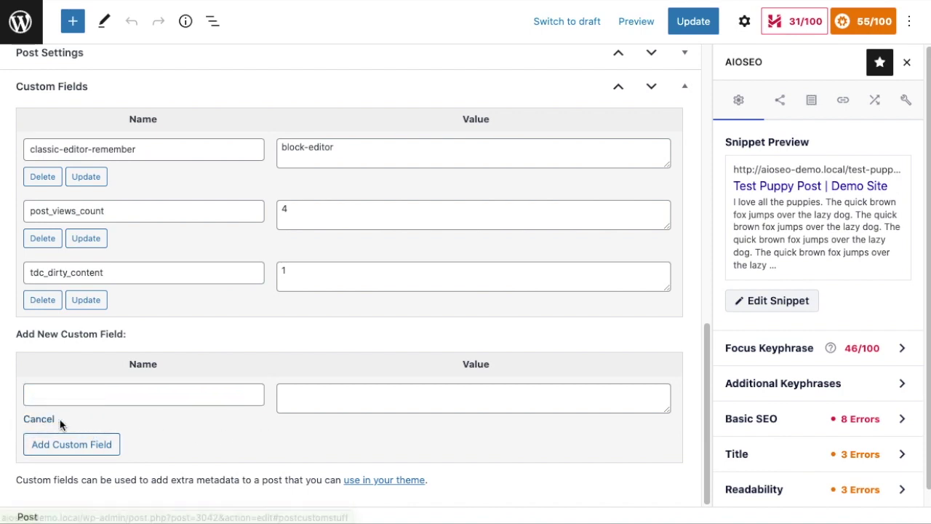
# Step: Add custom field 'more data' with value 'i love puppies' and update the post
pyautogui.click(106, 396)
pyautogui.write('more data')
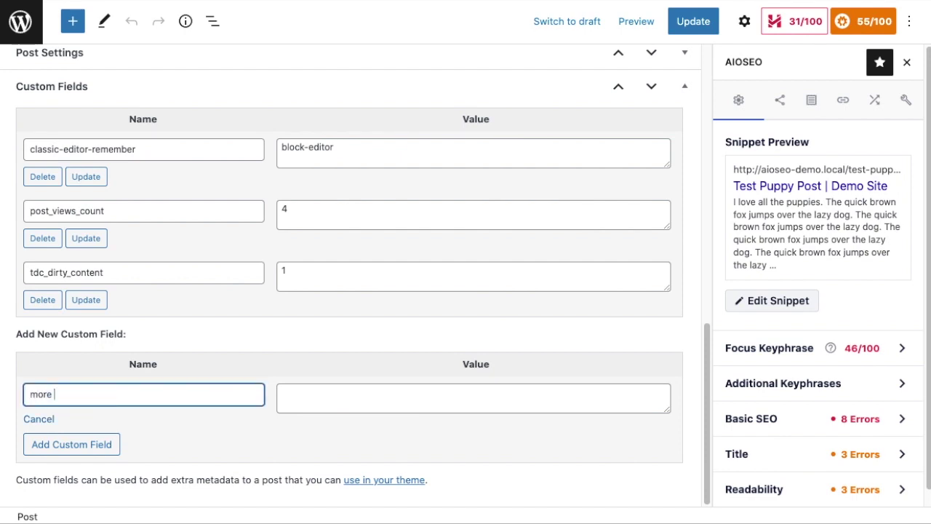
pyautogui.click(382, 396)
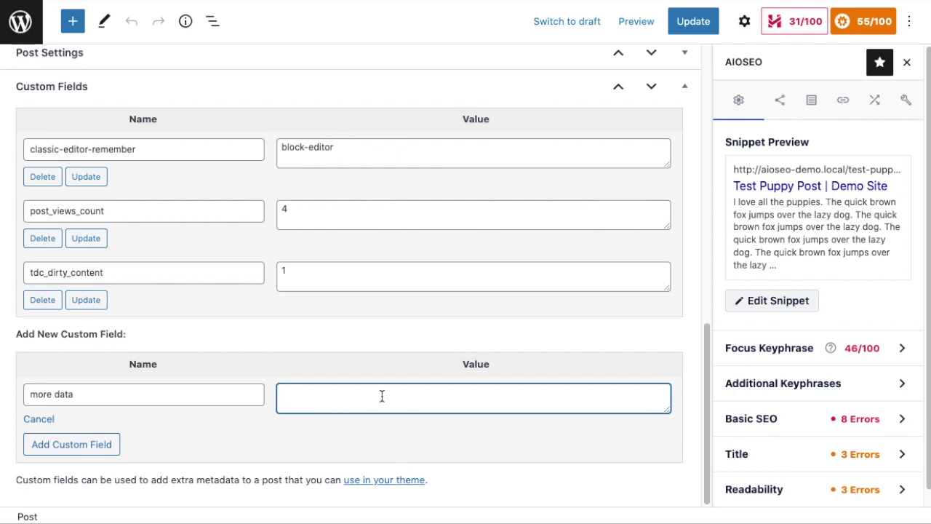
pyautogui.write('i love puppies')
pyautogui.click(105, 447)
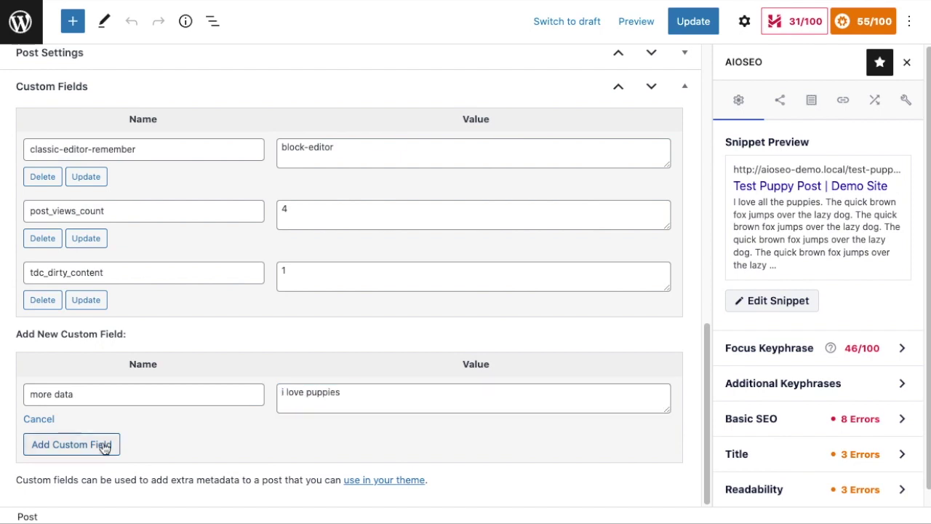
pyautogui.click(104, 445)
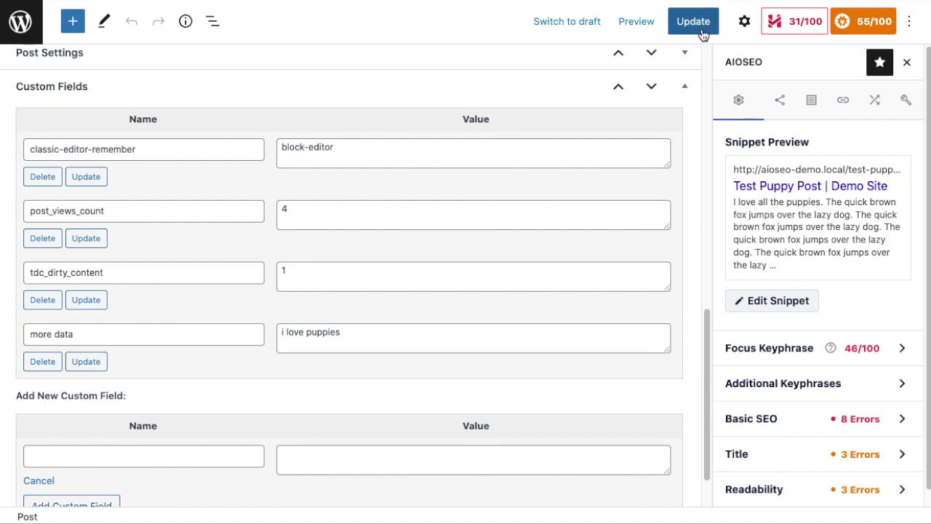
pyautogui.click(702, 31)
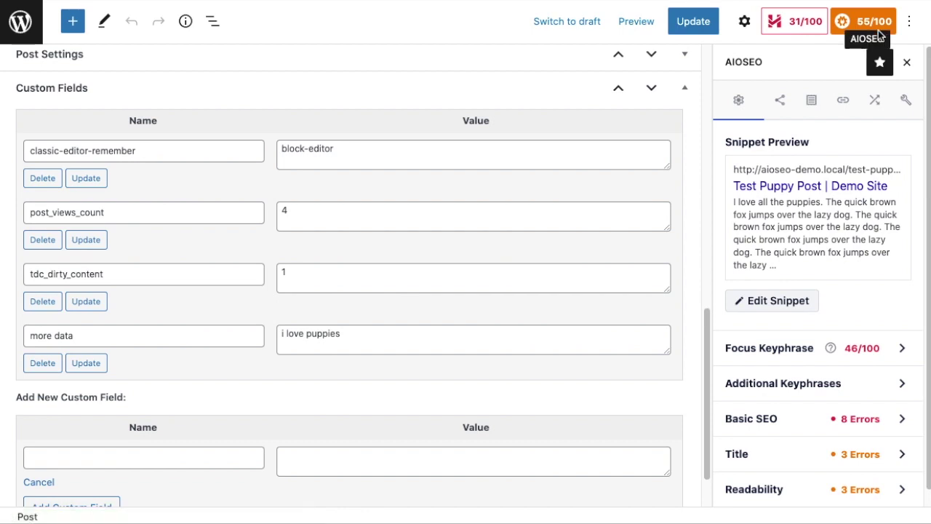
# Step: Expand the Focus Keyphrase analysis in the AIOSEO sidebar to review it
pyautogui.click(888, 358)
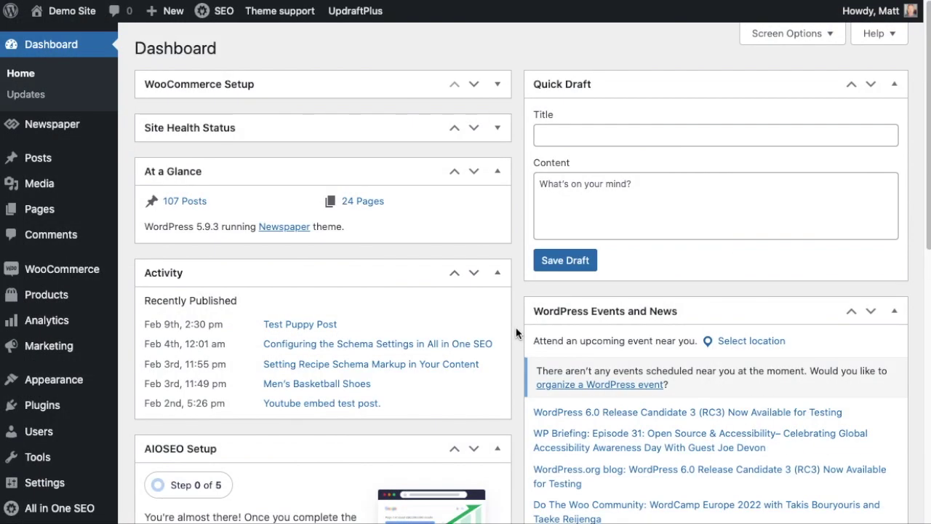
# Step: Go to AIOSEO Search Appearance > Content Types and the Posts Custom Fields tab
pyautogui.moveTo(61, 513)
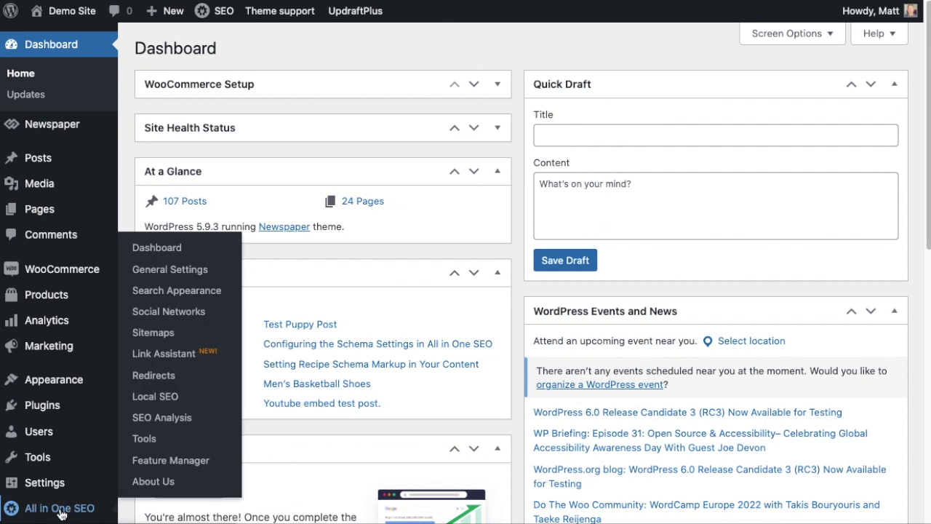
pyautogui.click(157, 295)
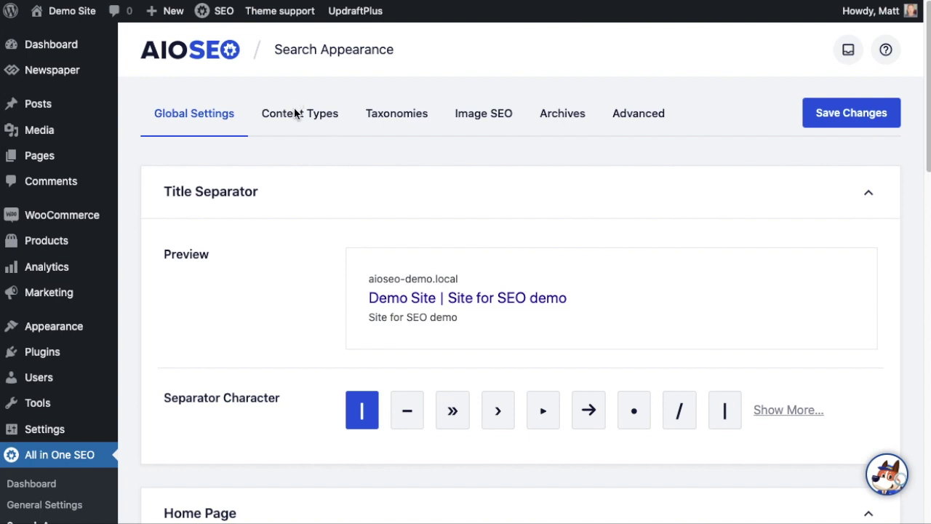
pyautogui.click(297, 120)
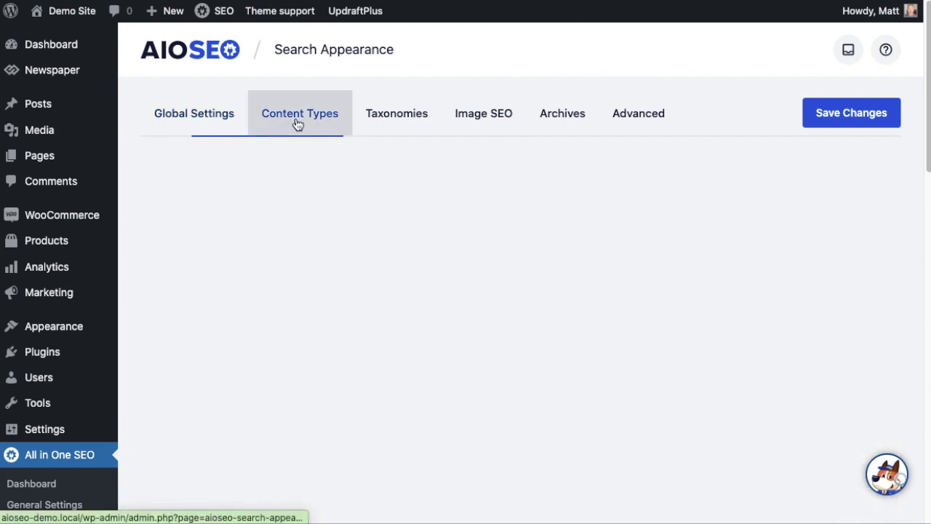
pyautogui.scroll(-2, 305, 202)
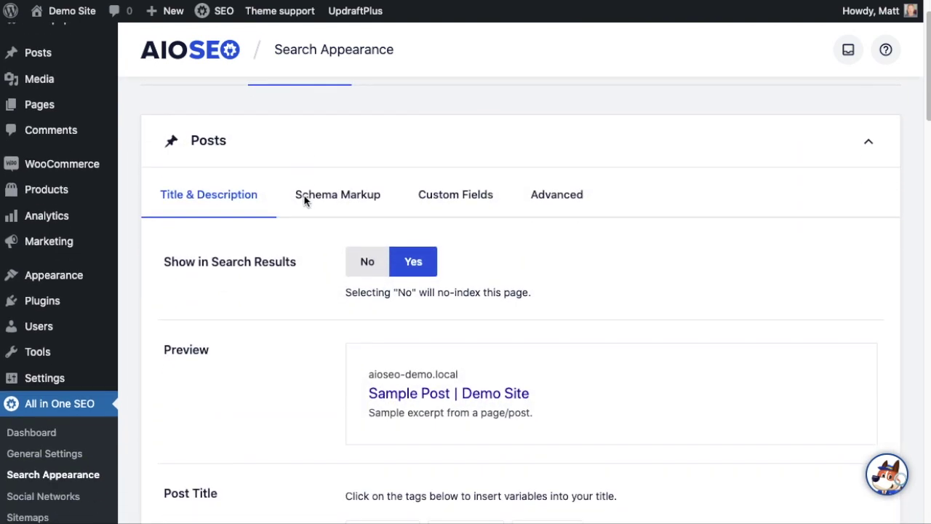
pyautogui.click(452, 202)
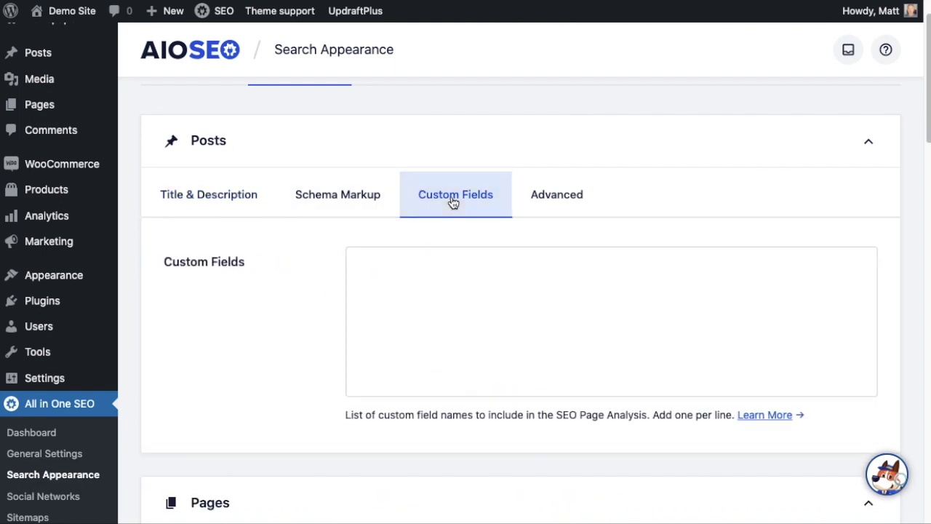
# Step: Enter 'more data' as a custom field for analysis and save the changes
pyautogui.click(478, 328)
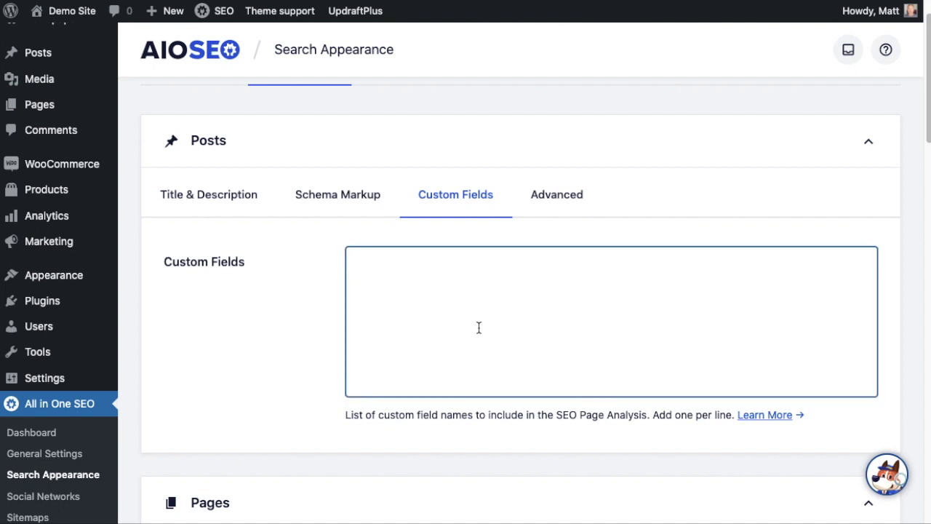
pyautogui.write('more data')
pyautogui.scroll(-20, 895, 318)
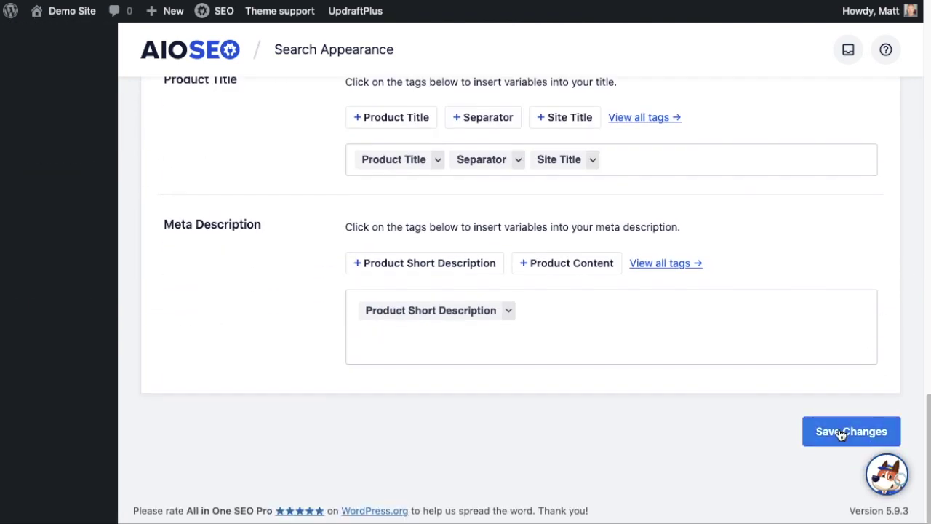
pyautogui.click(842, 435)
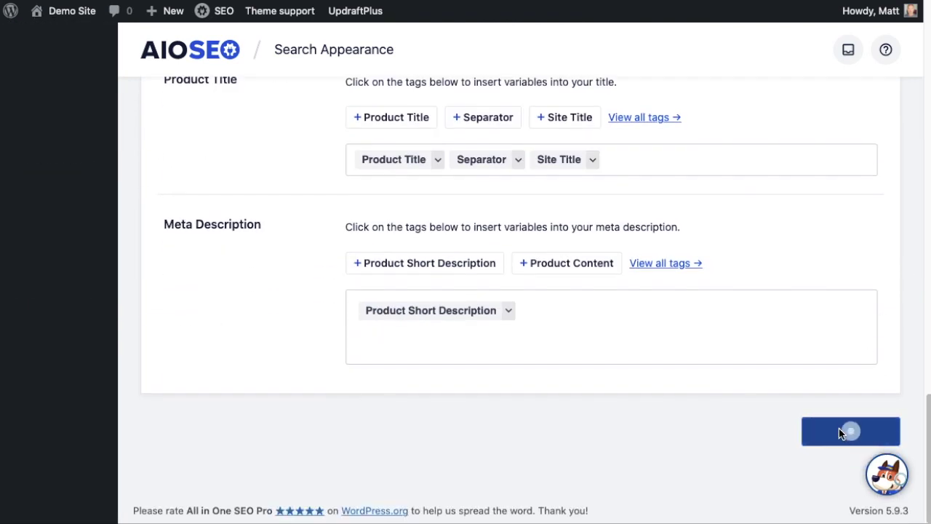
pyautogui.scroll(20, 791, 473)
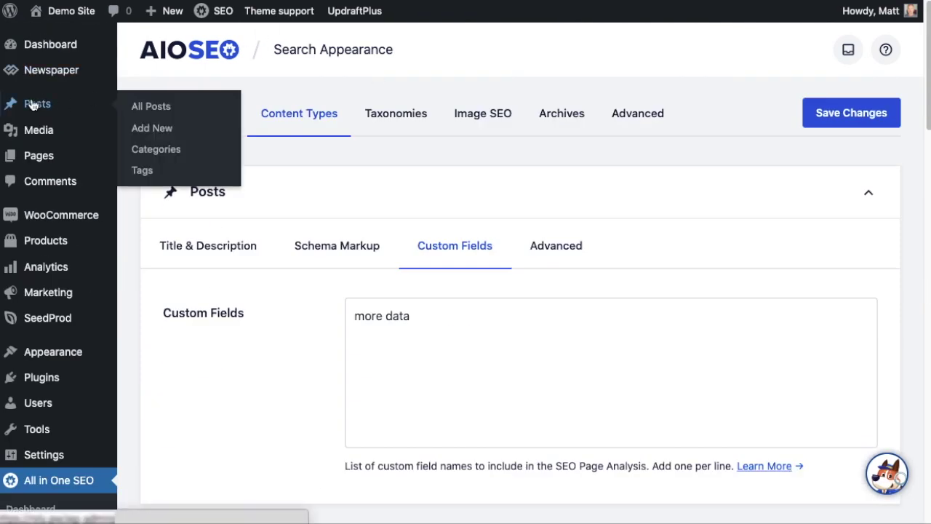
pyautogui.click(33, 105)
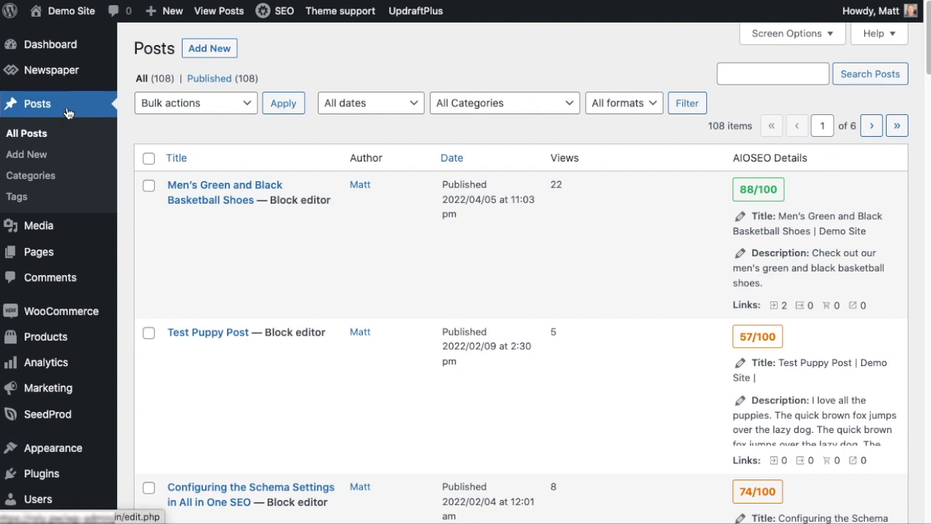
# Step: Check that Test Puppy Post now shows an AIOSEO score of 57/100
pyautogui.moveTo(299, 400)
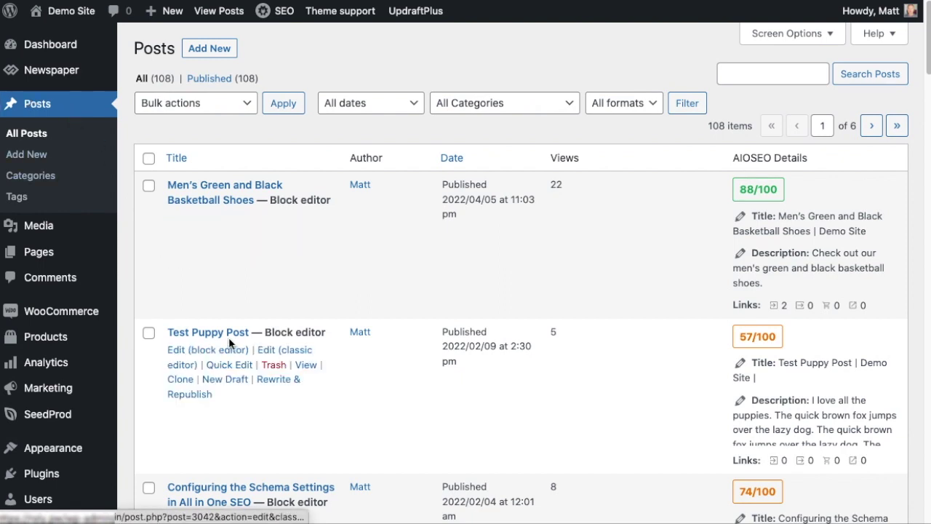